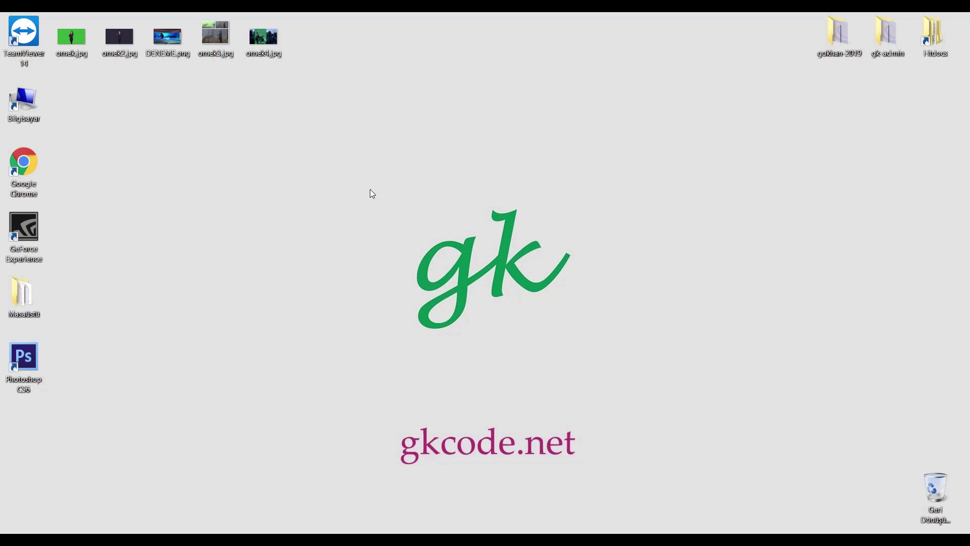
- Launch Photoshop and open ornek.jpg and ornek2.jpg from the desktop in it
{"action": "left_click_drag", "start_coordinate": [379, 180], "coordinate": [515, 284]}
{"action": "double_click", "coordinate": [24, 358]}
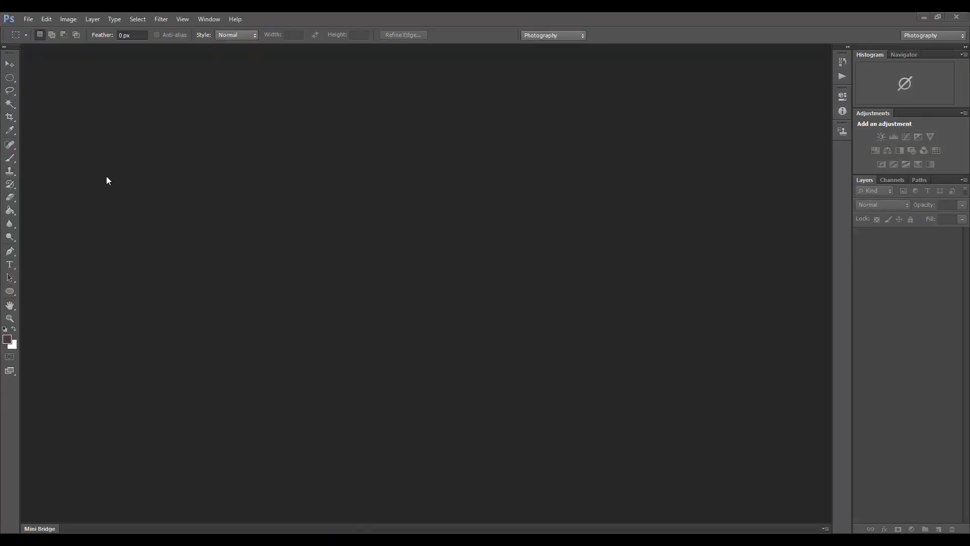
{"action": "key", "text": "super+d"}
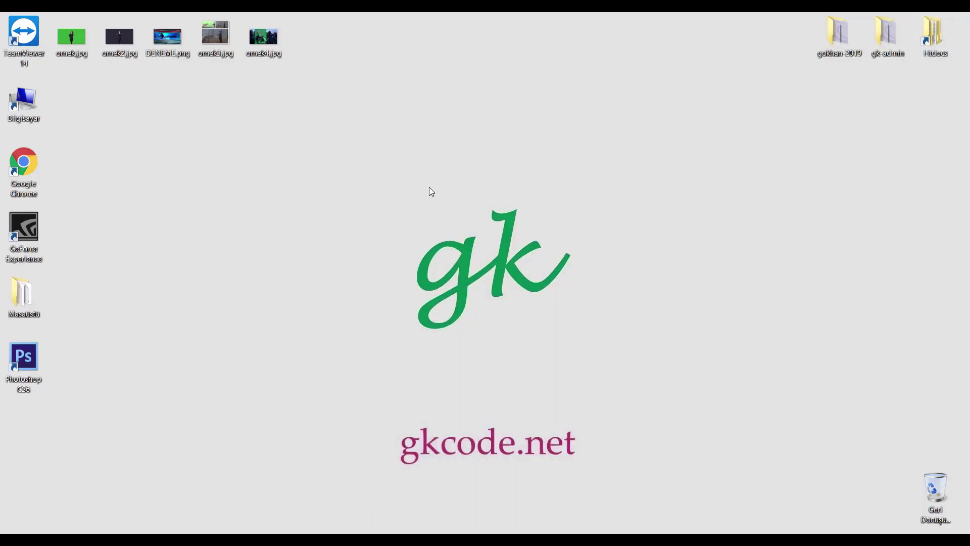
{"action": "left_click_drag", "start_coordinate": [130, 114], "coordinate": [268, 202]}
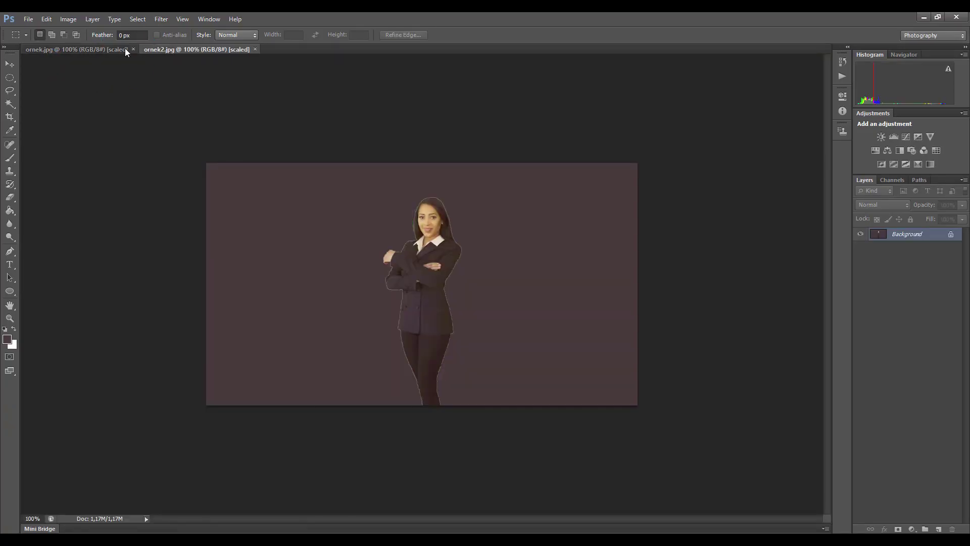
- Convert the locked Background of ornek.jpg into a regular layer with the default settings
{"action": "left_click", "coordinate": [109, 50]}
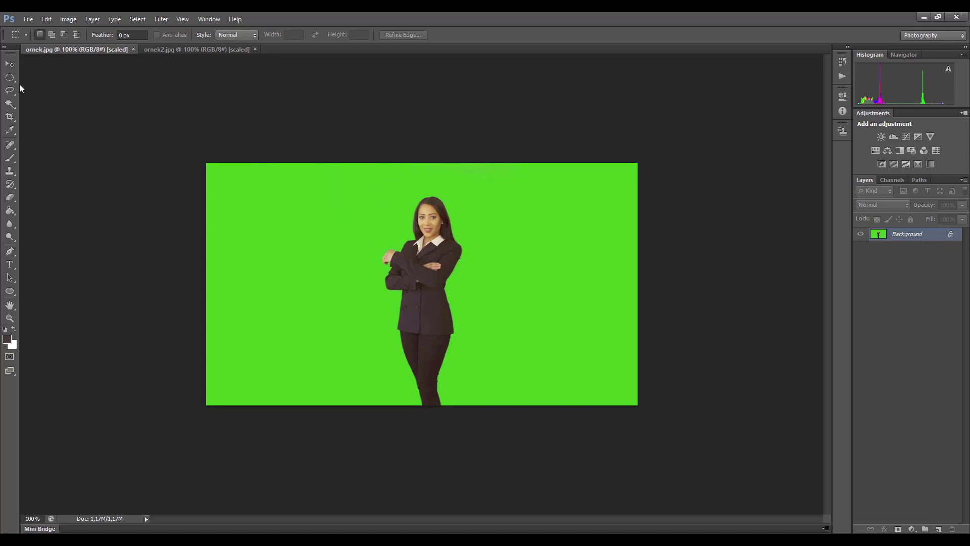
{"action": "left_click", "coordinate": [9, 63]}
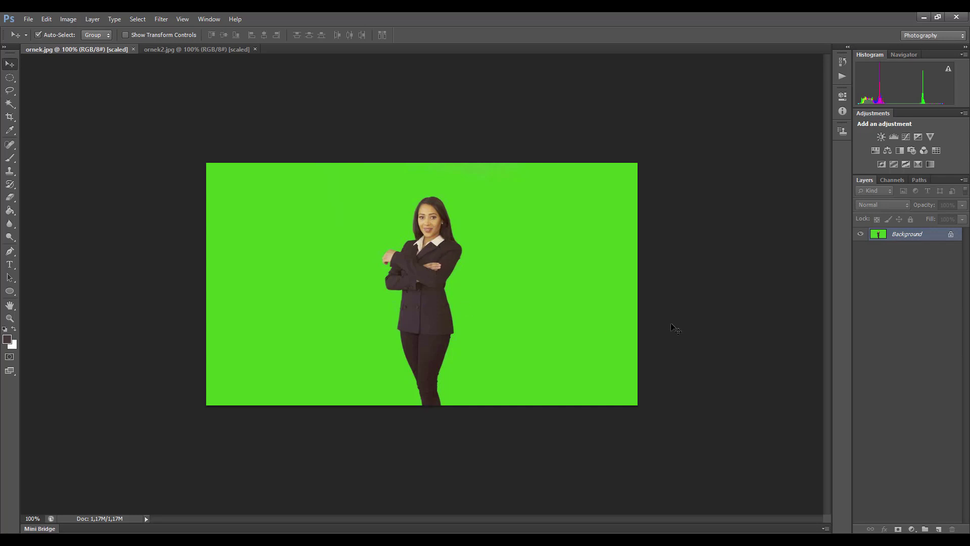
{"action": "double_click", "coordinate": [945, 234]}
{"action": "key", "text": "Return"}
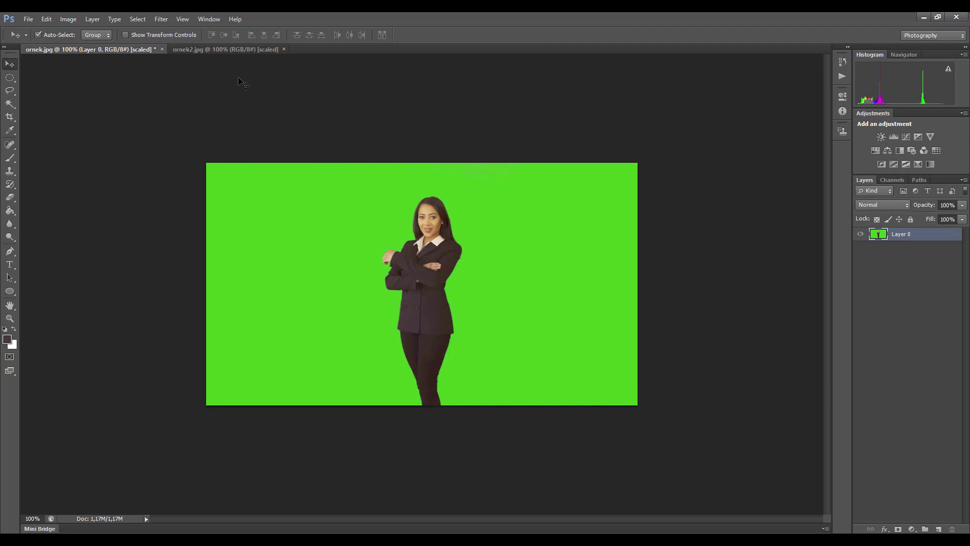
- Compare ornek.jpg with ornek2.jpg, then use the Magic Wand in ornek.jpg to select the woman and finally the green background
{"action": "left_click", "coordinate": [202, 49]}
{"action": "left_click", "coordinate": [118, 49]}
{"action": "left_click", "coordinate": [223, 49]}
{"action": "left_click", "coordinate": [127, 49]}
{"action": "left_click", "coordinate": [14, 106]}
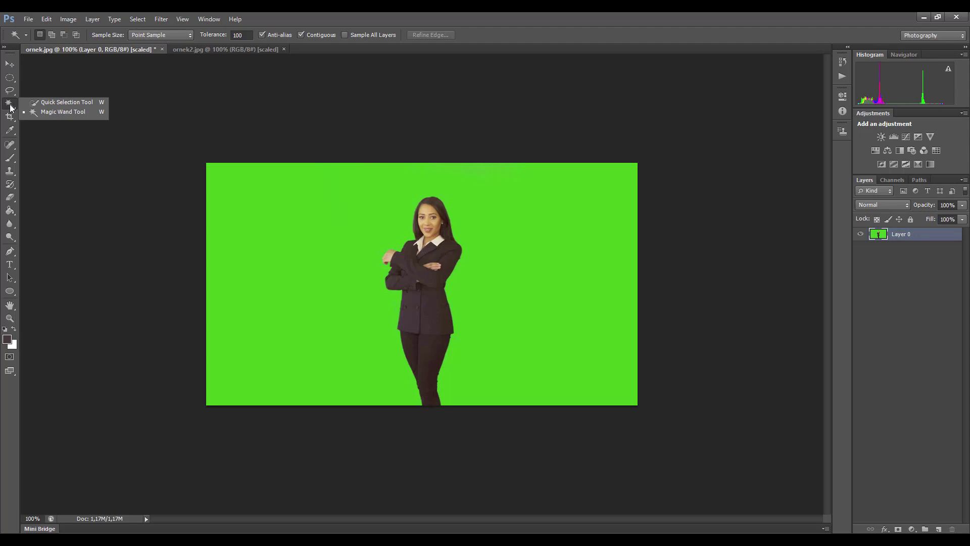
{"action": "left_click", "coordinate": [72, 113]}
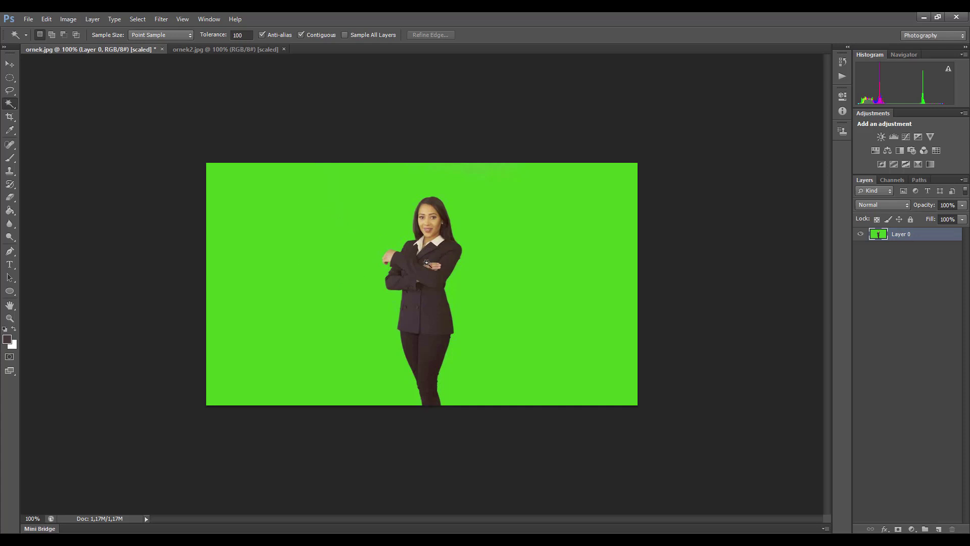
{"action": "left_click", "coordinate": [427, 265]}
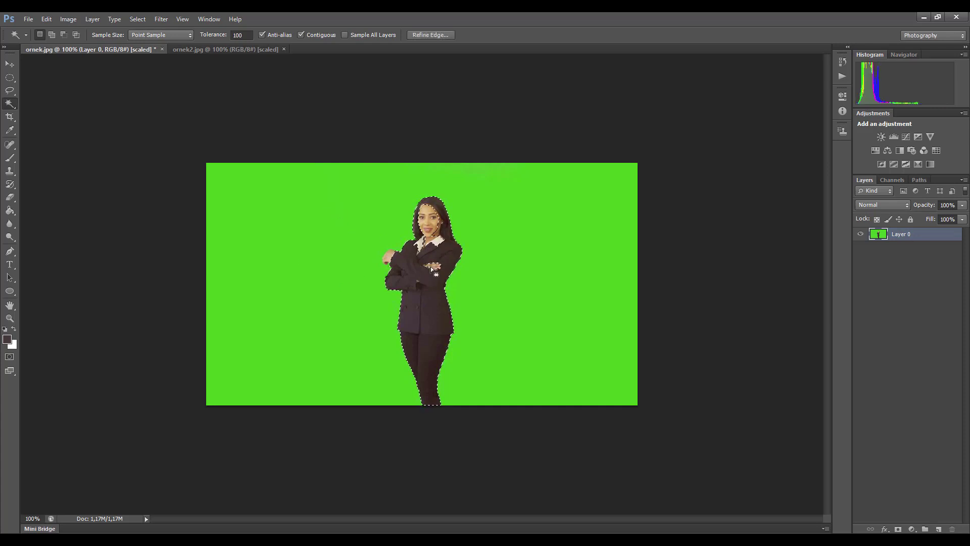
{"action": "left_click", "coordinate": [250, 230]}
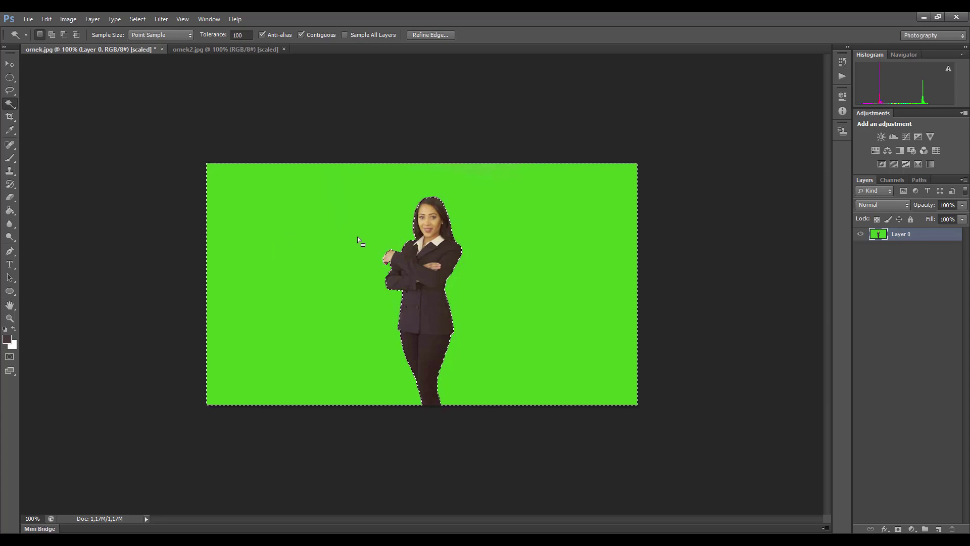
- Delete the green background around the woman in ornek.jpg and clear the selection
{"action": "left_click", "coordinate": [249, 50]}
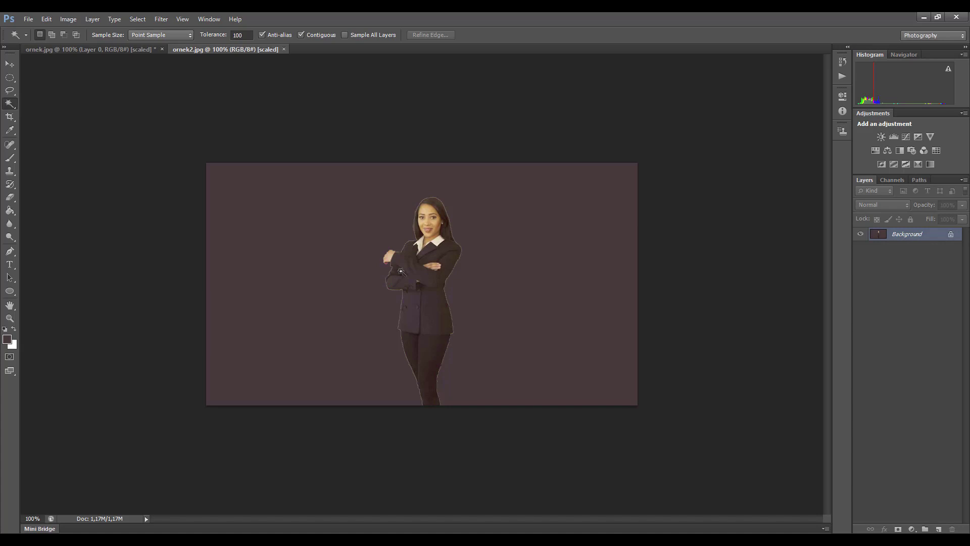
{"action": "left_click", "coordinate": [91, 49]}
{"action": "left_click", "coordinate": [460, 228]}
{"action": "key", "text": "ctrl+d"}
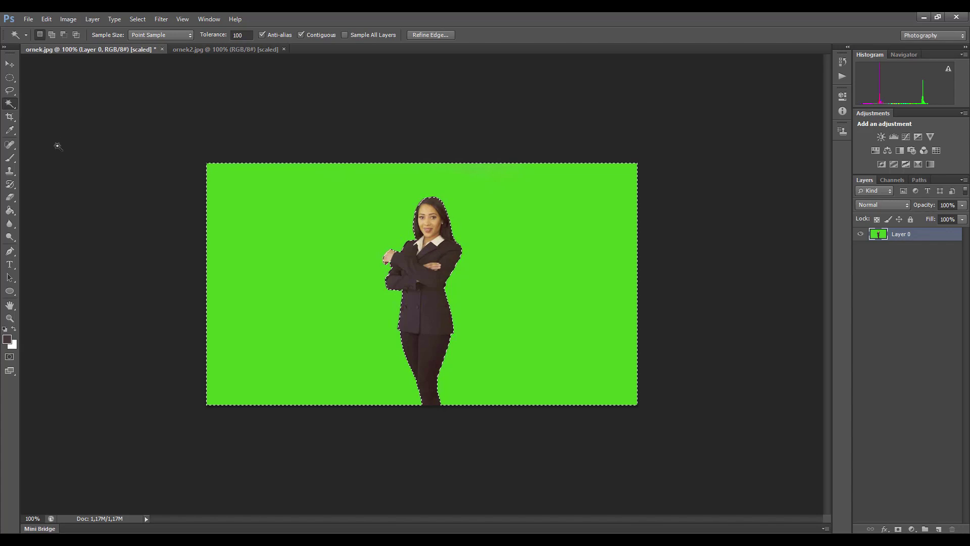
{"action": "left_click", "coordinate": [314, 240]}
{"action": "key", "text": "Delete"}
{"action": "key", "text": "ctrl+d"}
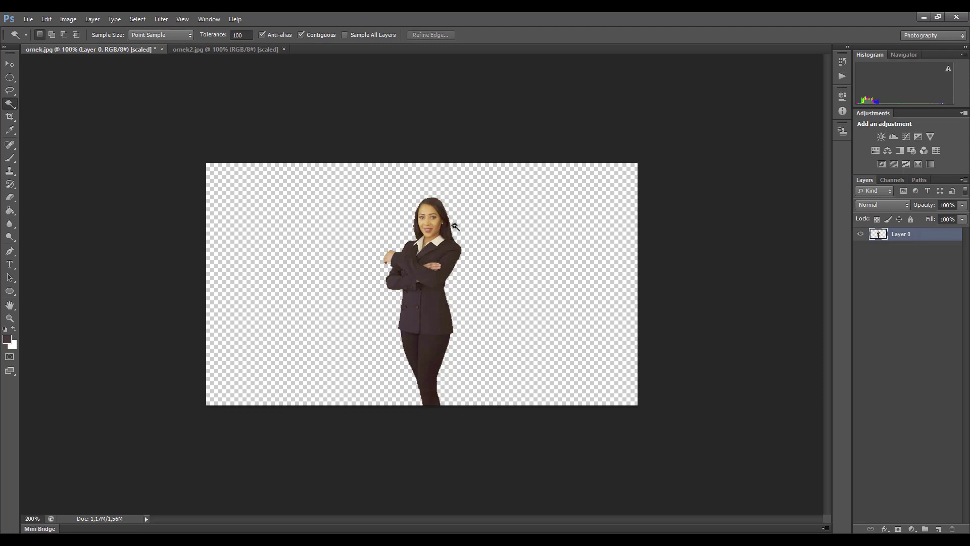
{"action": "key", "text": "ctrl+plus"}
{"action": "key", "text": "ctrl+minus"}
{"action": "key", "text": "ctrl+minus"}
{"action": "key", "text": "ctrl+plus"}
- Select the dark background of ornek2.jpg with the Magic Wand and convert its locked Background into a regular layer
{"action": "left_click", "coordinate": [214, 51]}
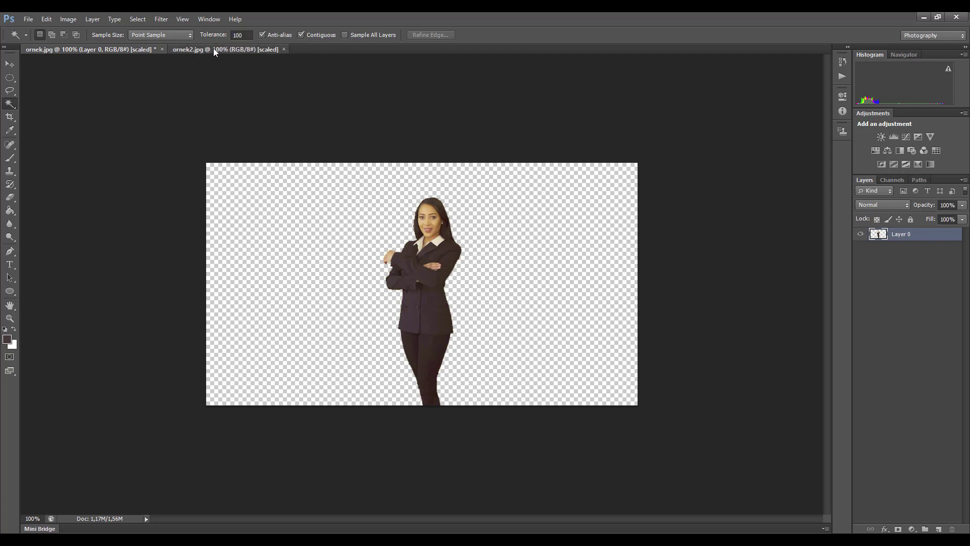
{"action": "left_click", "coordinate": [327, 223]}
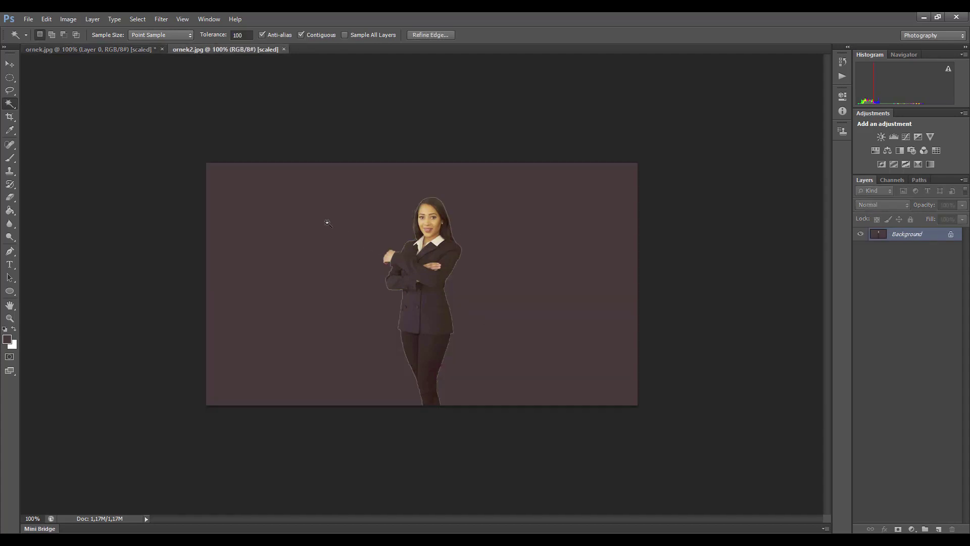
{"action": "key", "text": "shift+F5"}
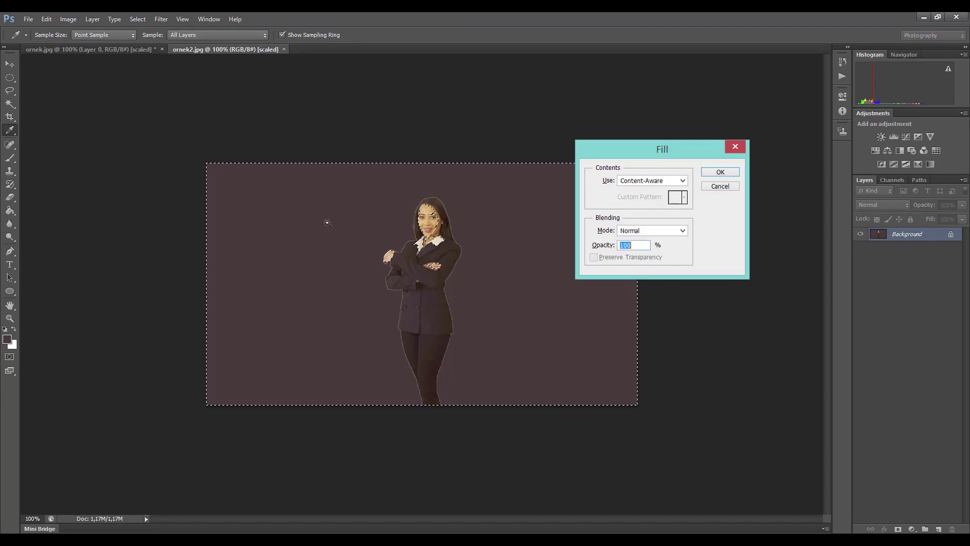
{"action": "key", "text": "Escape"}
{"action": "double_click", "coordinate": [951, 237]}
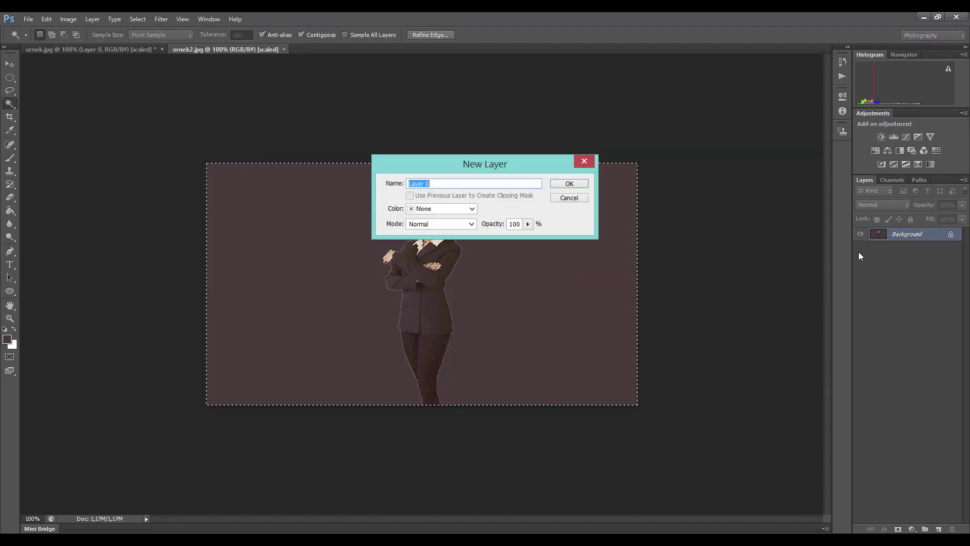
{"action": "key", "text": "Return"}
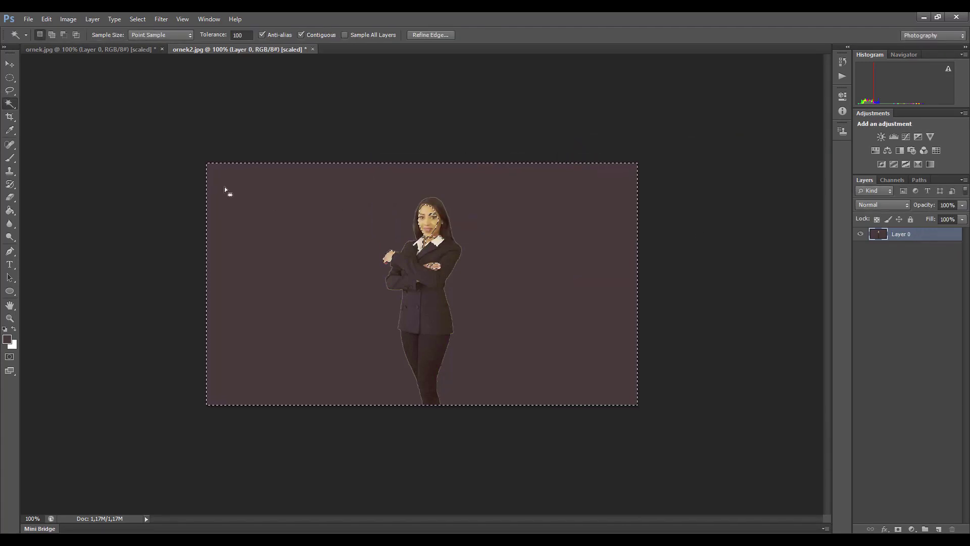
- Try deleting the selected dark background in ornek2.jpg, then undo the deletion and clear the selection
{"action": "key", "text": "Delete"}
{"action": "key", "text": "ctrl+d"}
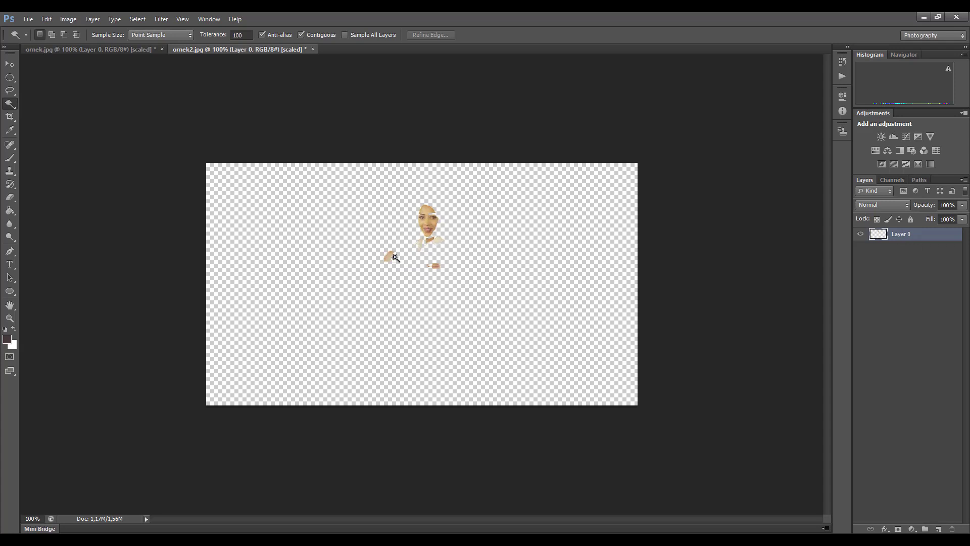
{"action": "left_click", "coordinate": [395, 257]}
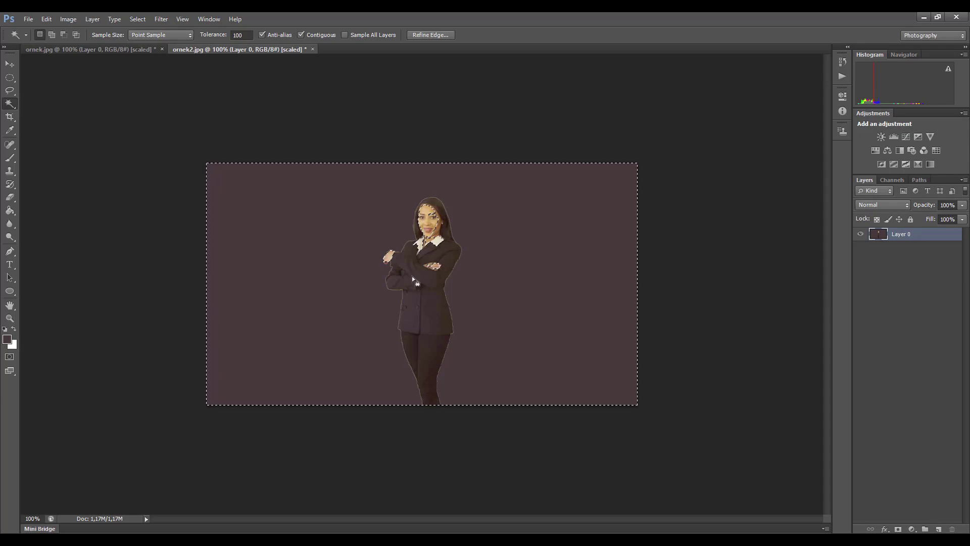
{"action": "key", "text": "ctrl+d"}
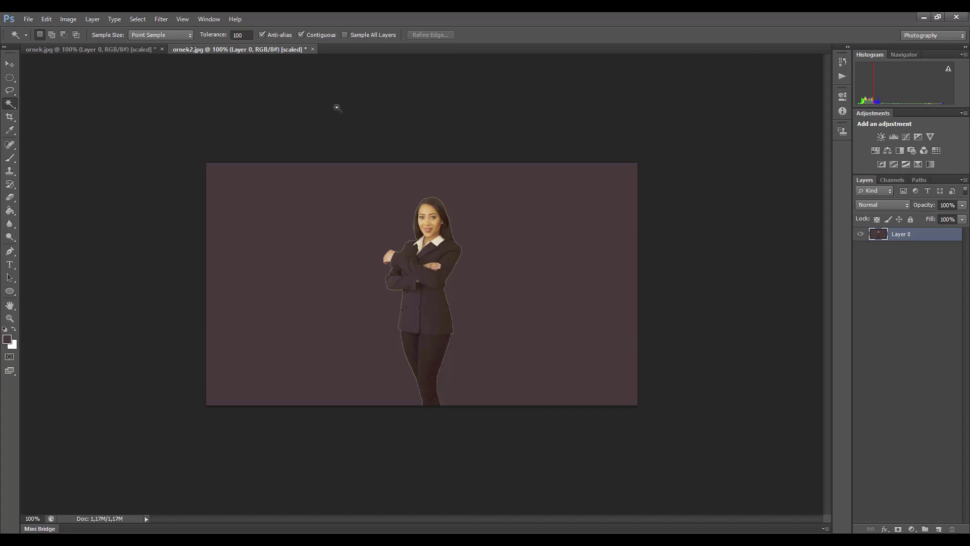
- Switch to the desktop and examine the green-screen examples ornek3.jpg and ornek4.jpg in the Windows photo viewer
{"action": "left_click", "coordinate": [130, 49]}
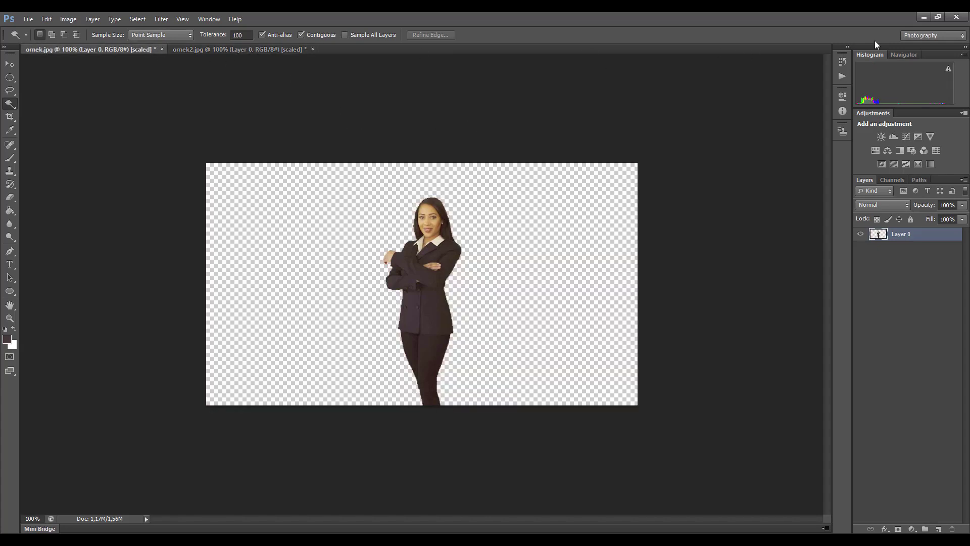
{"action": "left_click", "coordinate": [921, 18]}
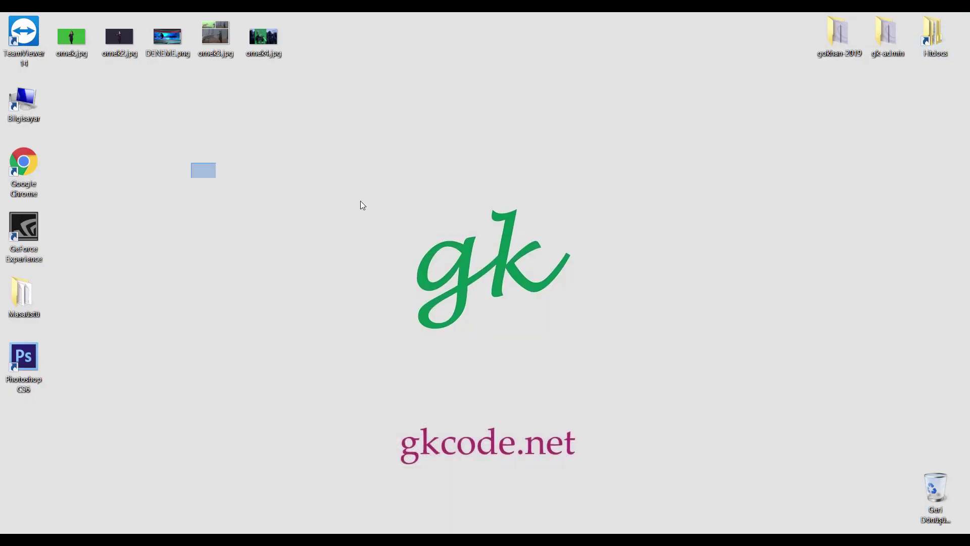
{"action": "double_click", "coordinate": [214, 34]}
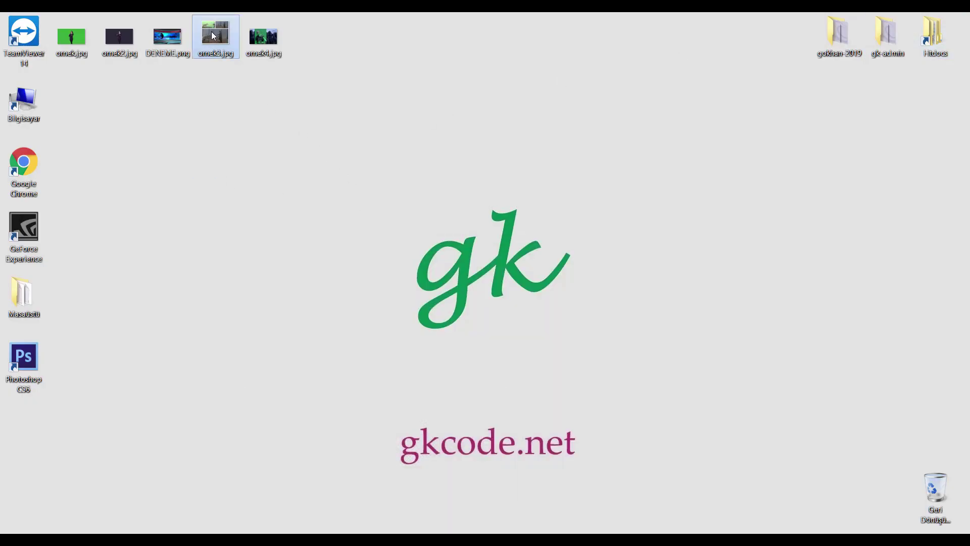
{"action": "scroll", "coordinate": [419, 192], "scroll_direction": "up", "scroll_amount": 2}
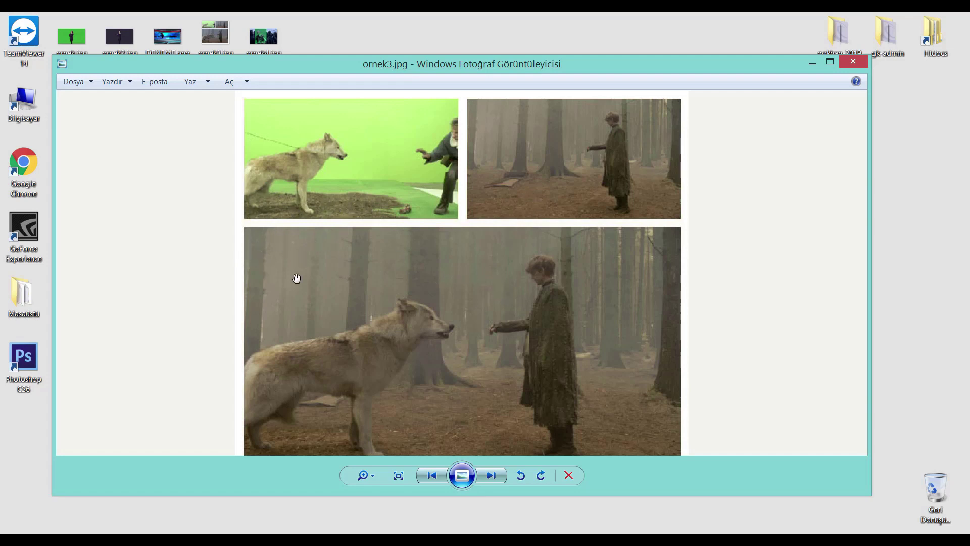
{"action": "double_click", "coordinate": [636, 62]}
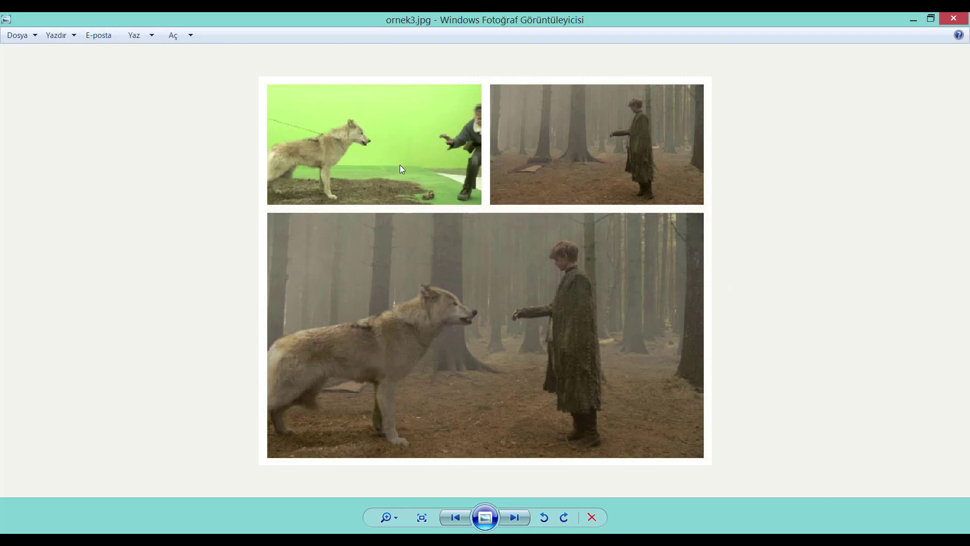
{"action": "left_click", "coordinate": [518, 517]}
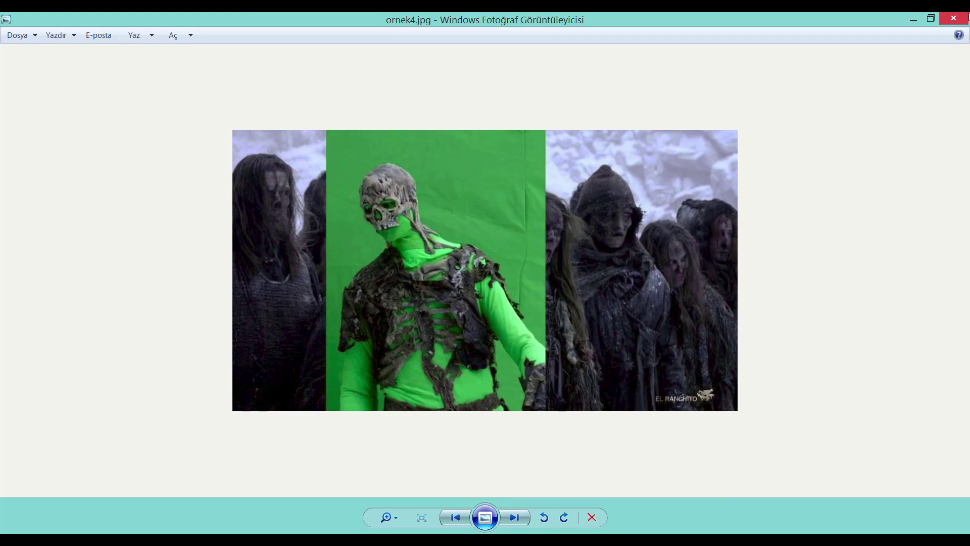
{"action": "left_click", "coordinate": [966, 18]}
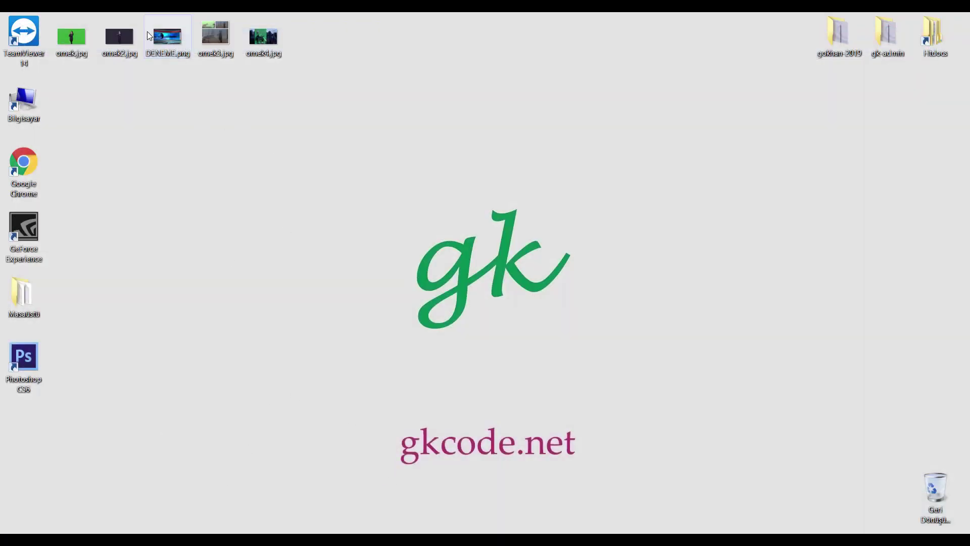
- Open DENEME.png from the desktop in Photoshop and close ornek2.jpg without saving
{"action": "left_click_drag", "start_coordinate": [165, 30], "coordinate": [716, 215]}
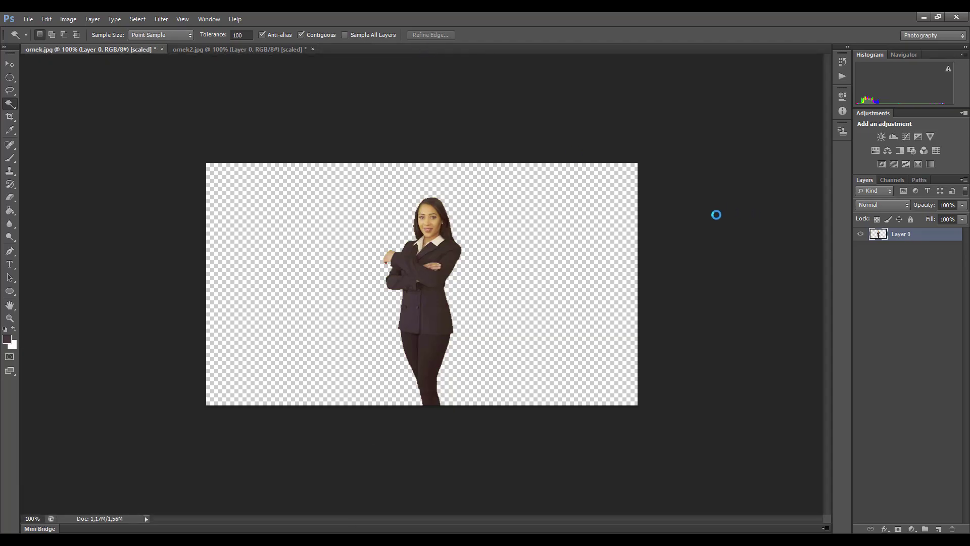
{"action": "left_click", "coordinate": [217, 49]}
{"action": "left_click", "coordinate": [131, 51]}
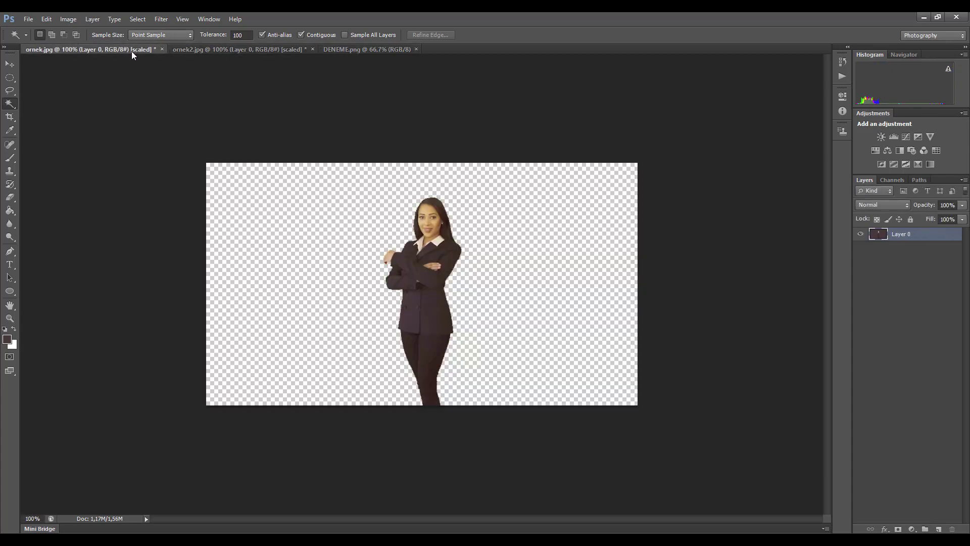
{"action": "left_click", "coordinate": [266, 49]}
{"action": "left_click", "coordinate": [313, 49]}
{"action": "left_click", "coordinate": [487, 214]}
- Undo the removal of the green background in ornek.jpg
{"action": "key", "text": "ctrl+alt+z"}
{"action": "key", "text": "ctrl+alt+z"}
{"action": "key", "text": "ctrl+alt+z"}
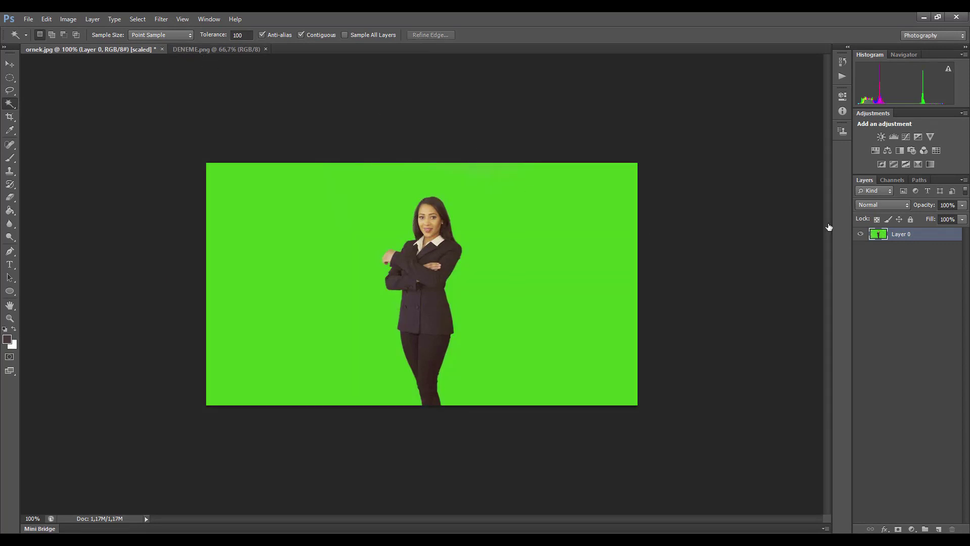
- Select the whole green background of ornek.jpg with the Magic Wand and delete it
{"action": "right_click", "coordinate": [10, 103]}
{"action": "left_click", "coordinate": [45, 103]}
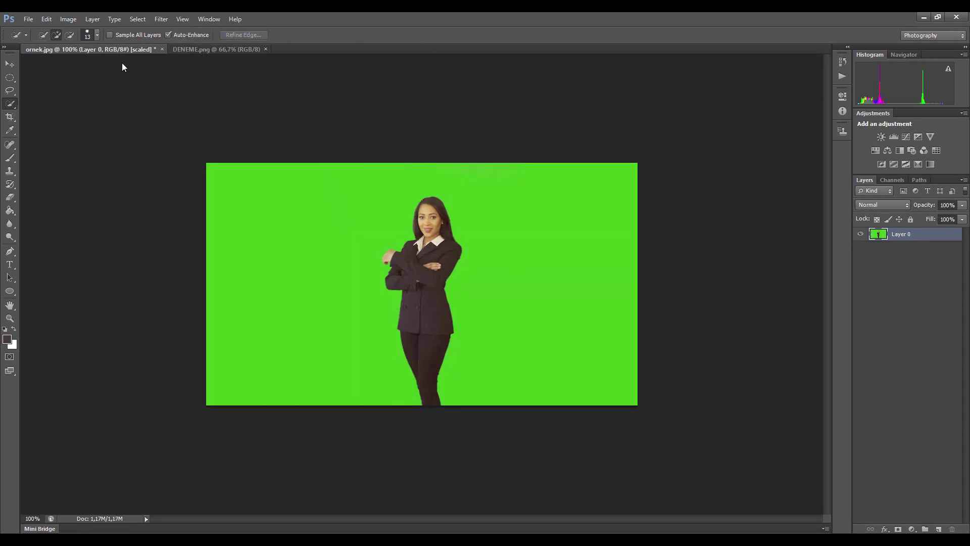
{"action": "right_click", "coordinate": [9, 103]}
{"action": "left_click", "coordinate": [59, 112]}
{"action": "left_click", "coordinate": [301, 234]}
{"action": "key", "text": "Delete"}
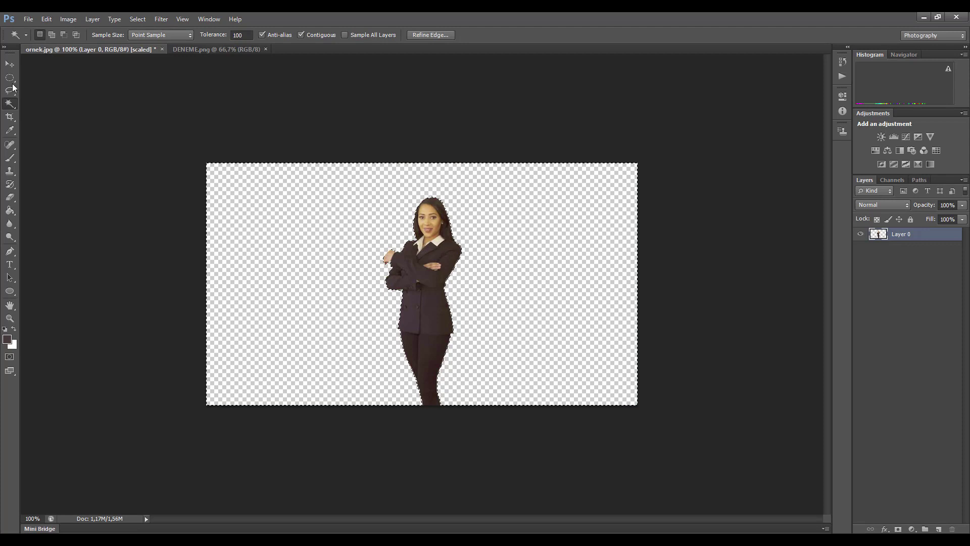
- Clear the selection and move the woman cutout into DENEME.png, standing before the studio screen on the side opposite the globe
{"action": "left_click", "coordinate": [9, 64]}
{"action": "key", "text": "ctrl+d"}
{"action": "left_click_drag", "start_coordinate": [379, 239], "coordinate": [581, 298]}
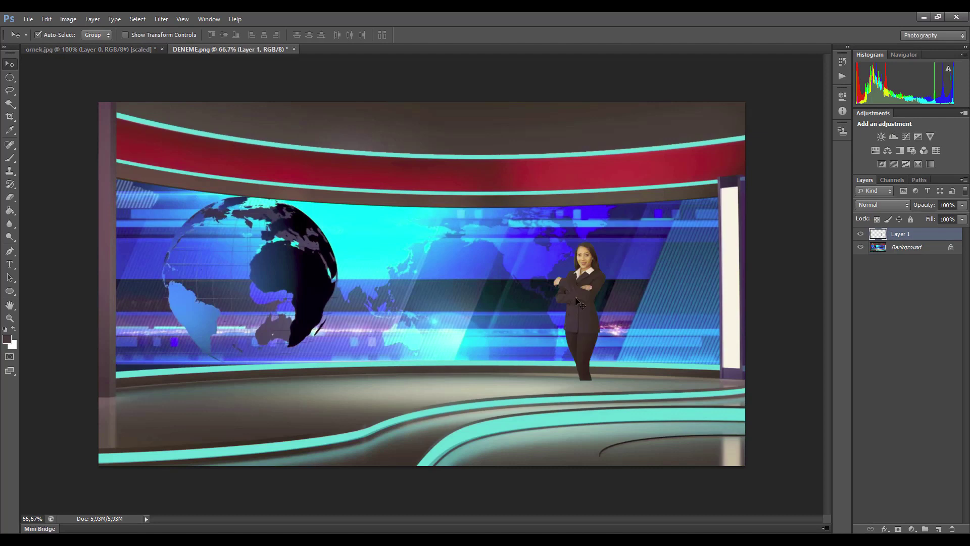
- Scale the woman cutout to about 180% and place her beside the bright pillar, with her feet at the image's lower edge
{"action": "key", "text": "ctrl+t"}
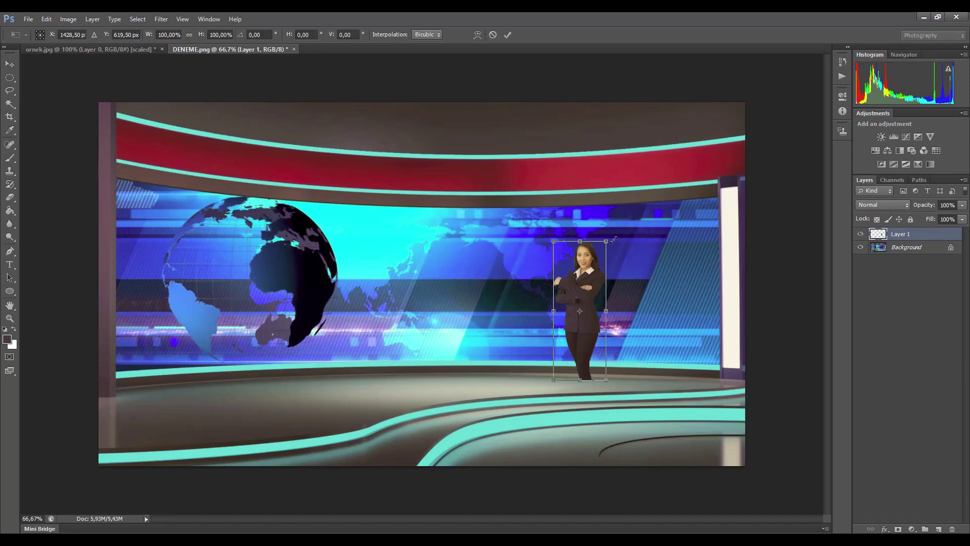
{"action": "left_click_drag", "start_coordinate": [609, 241], "coordinate": [628, 186]}
{"action": "left_click_drag", "start_coordinate": [611, 265], "coordinate": [693, 295]}
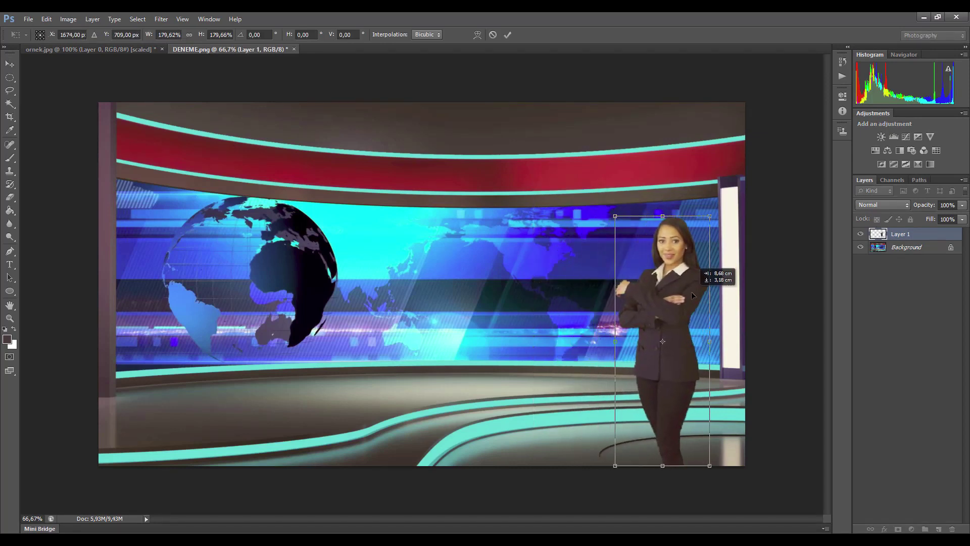
{"action": "key", "text": "Return"}
{"action": "left_click_drag", "start_coordinate": [670, 290], "coordinate": [647, 284]}
- Apply a Satin layer style to the woman's layer with 13% opacity, 38 px distance and 84 px size
{"action": "double_click", "coordinate": [946, 239]}
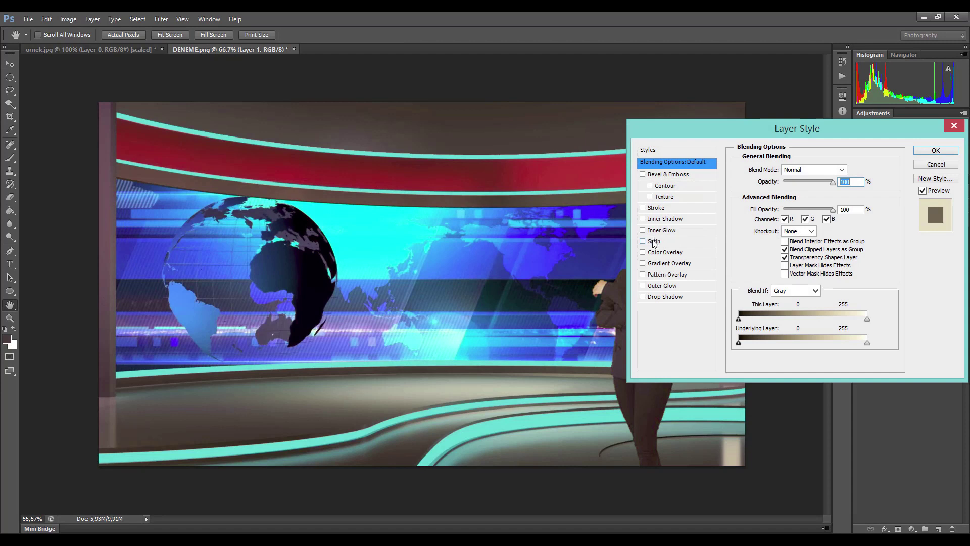
{"action": "left_click", "coordinate": [654, 242]}
{"action": "left_click_drag", "start_coordinate": [733, 129], "coordinate": [806, 100]}
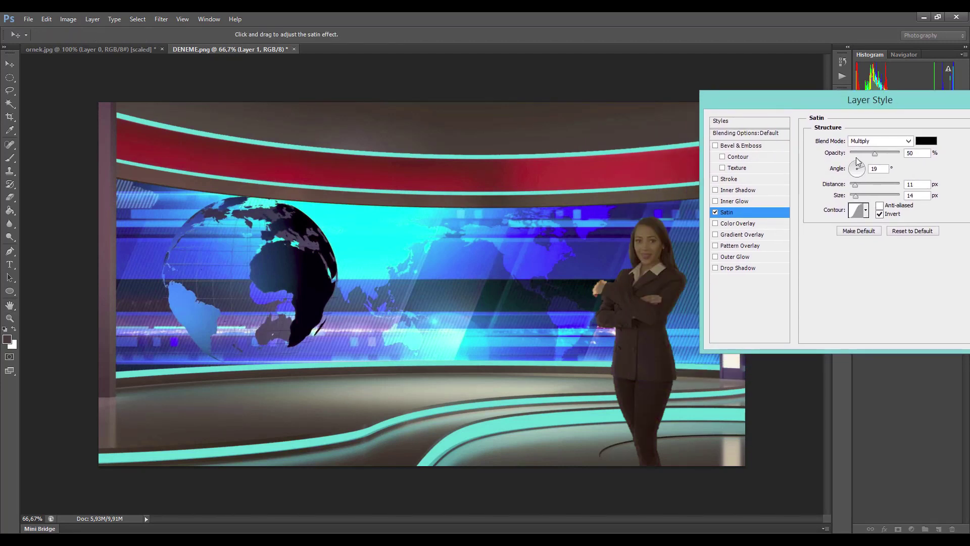
{"action": "left_click_drag", "start_coordinate": [875, 153], "coordinate": [869, 185]}
{"action": "left_click", "coordinate": [869, 199]}
{"action": "left_click_drag", "start_coordinate": [824, 106], "coordinate": [743, 105]}
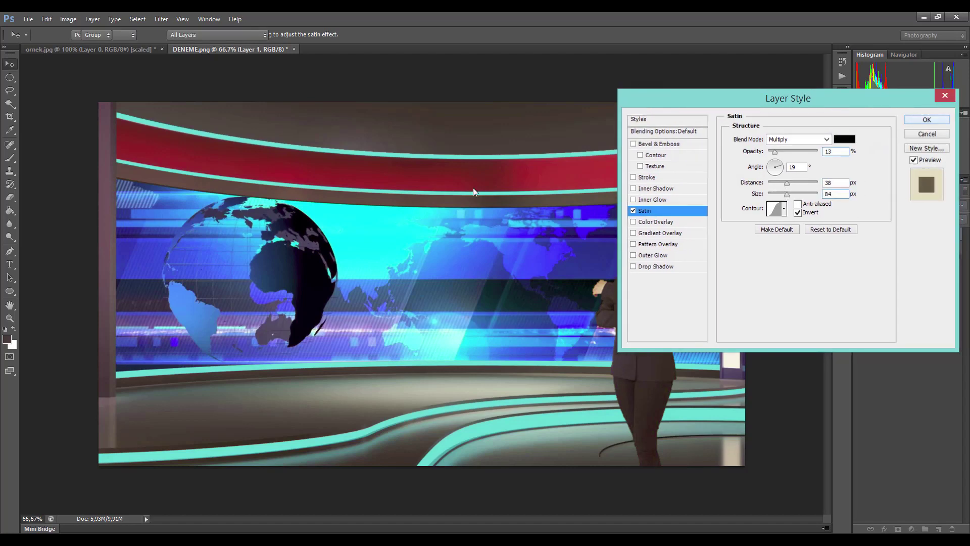
{"action": "key", "text": "Return"}
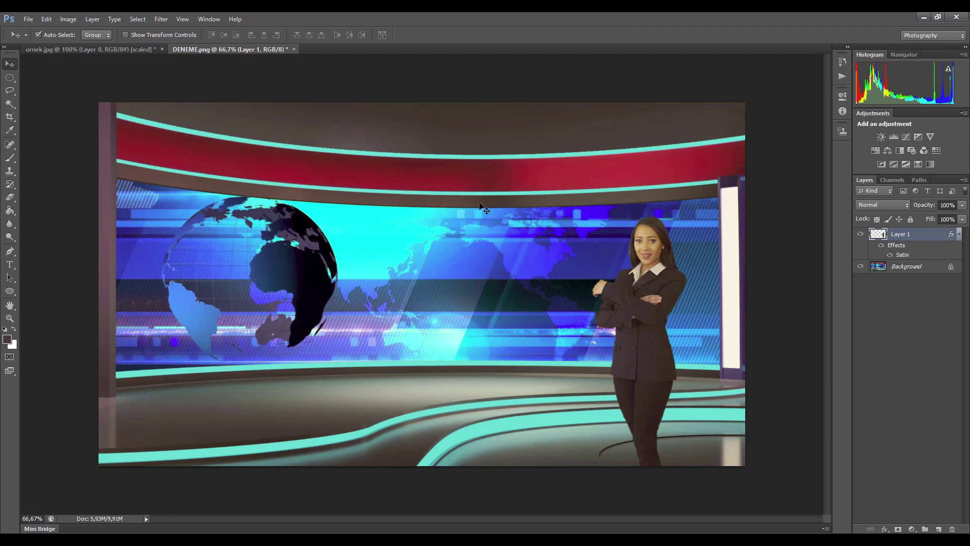
- Undo the deletion of the green background in ornek.jpg and return to the DENEME.png composite
{"action": "left_click", "coordinate": [91, 49]}
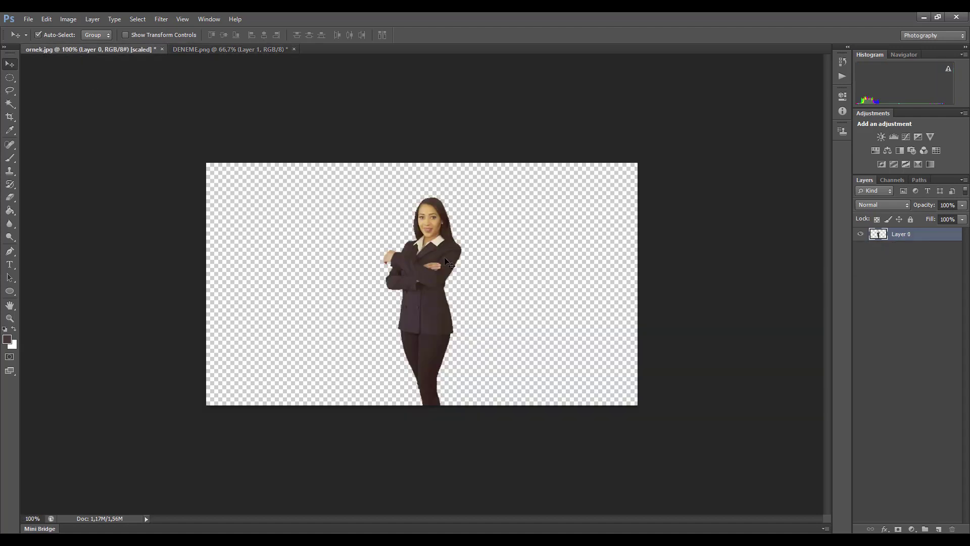
{"action": "key", "text": "ctrl+z"}
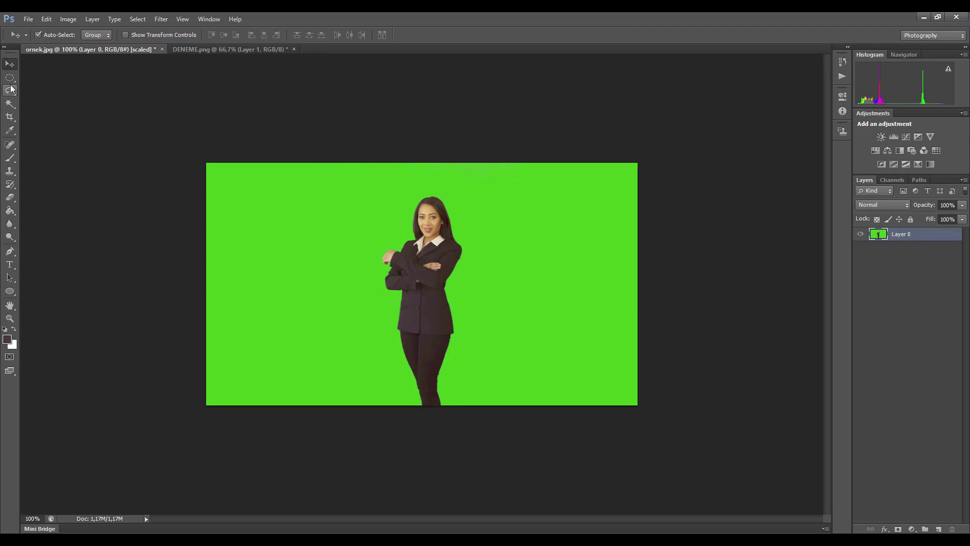
{"action": "left_click", "coordinate": [233, 49]}
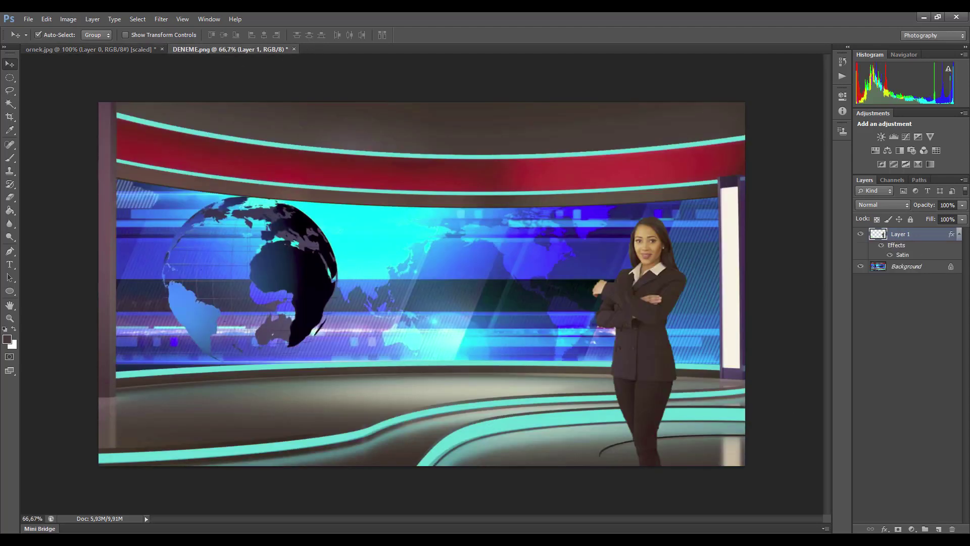